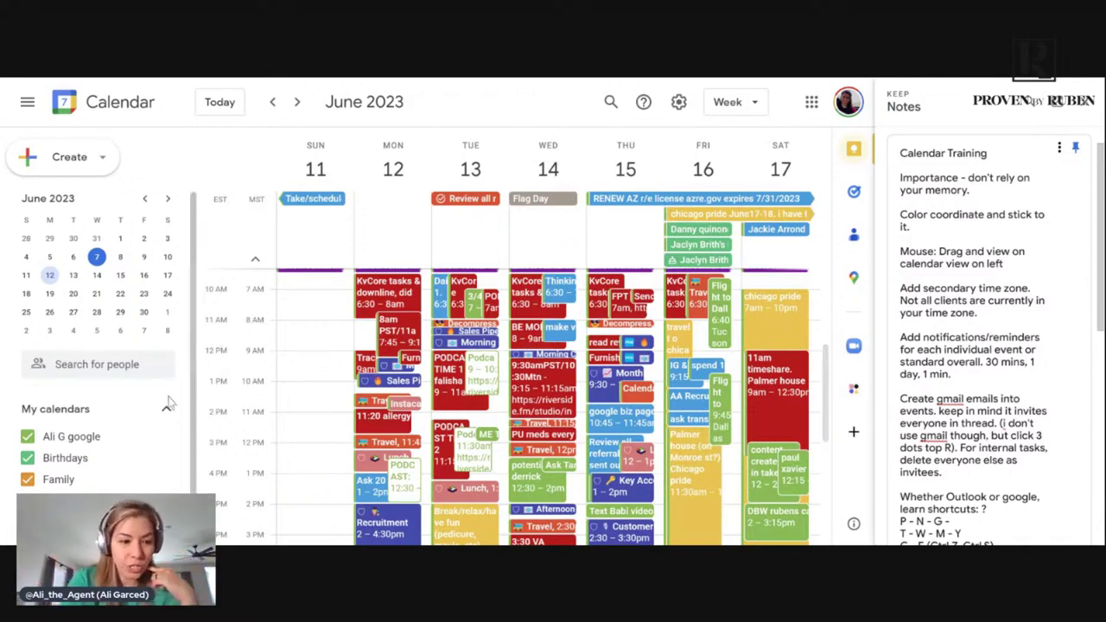
scroll(136, 455, "down", 1)
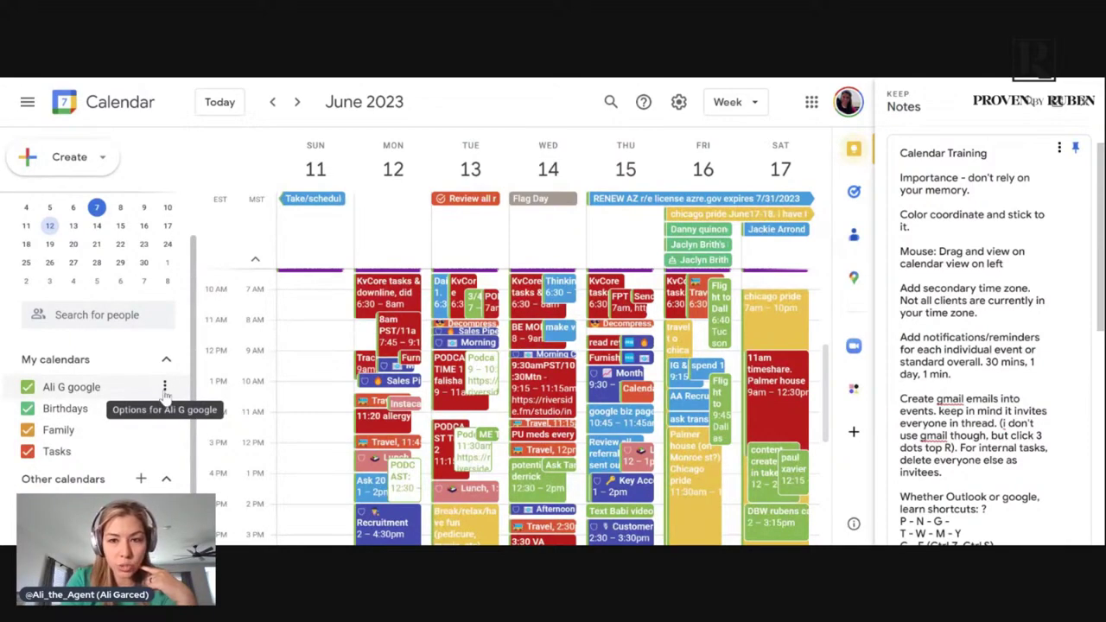
left_click(164, 387)
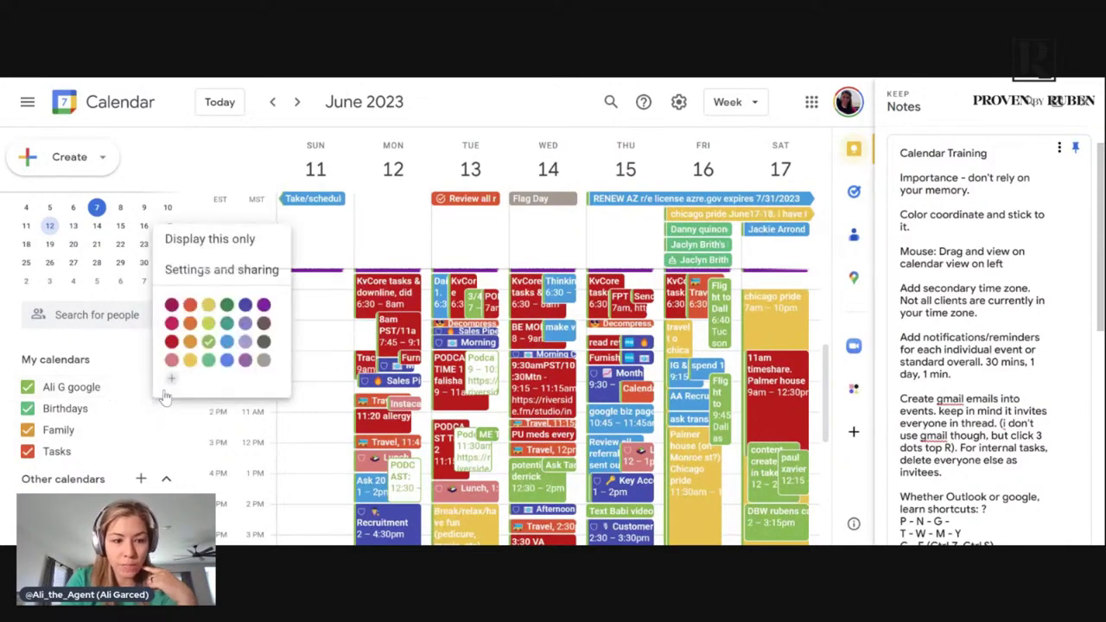
left_click(204, 273)
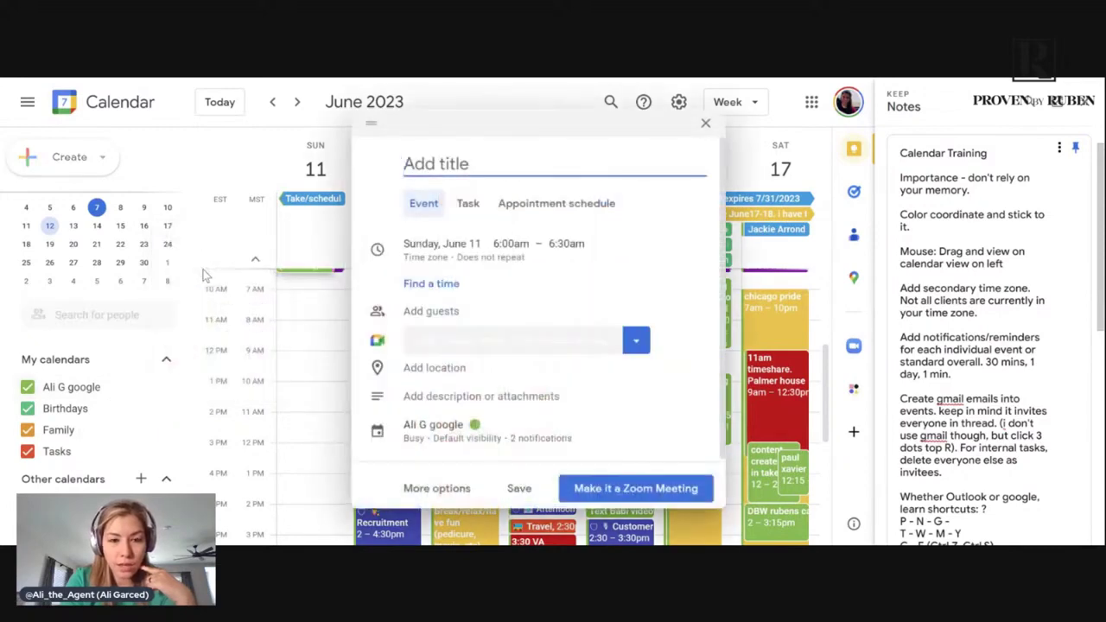
left_click(705, 123)
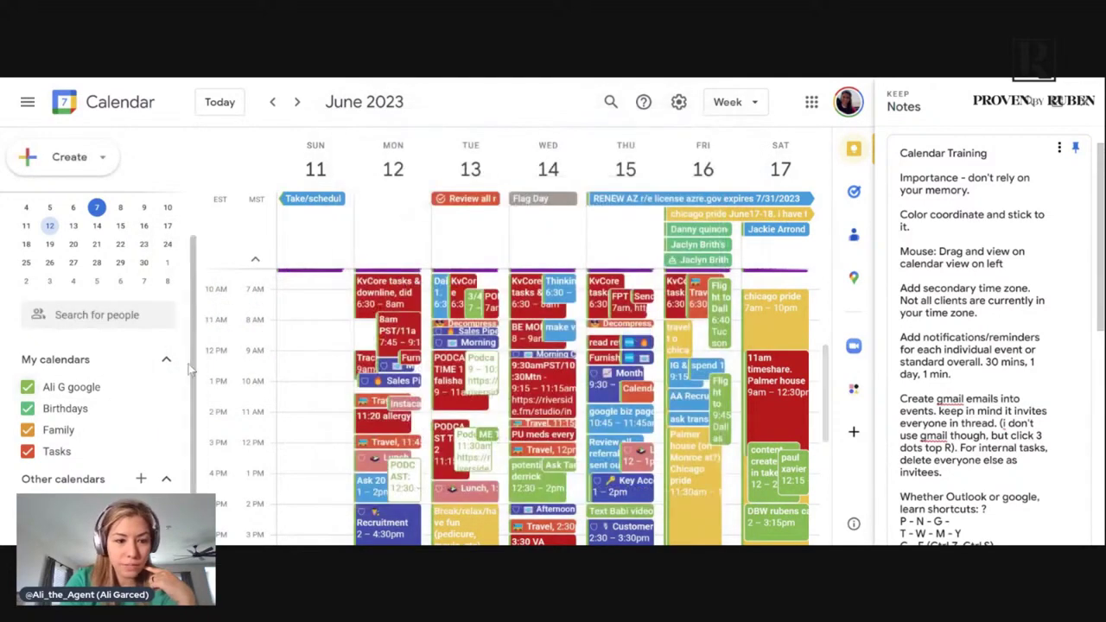
- Open the settings and sharing page of the first calendar under My calendars and go to the Share with specific people or groups section
left_click(164, 387)
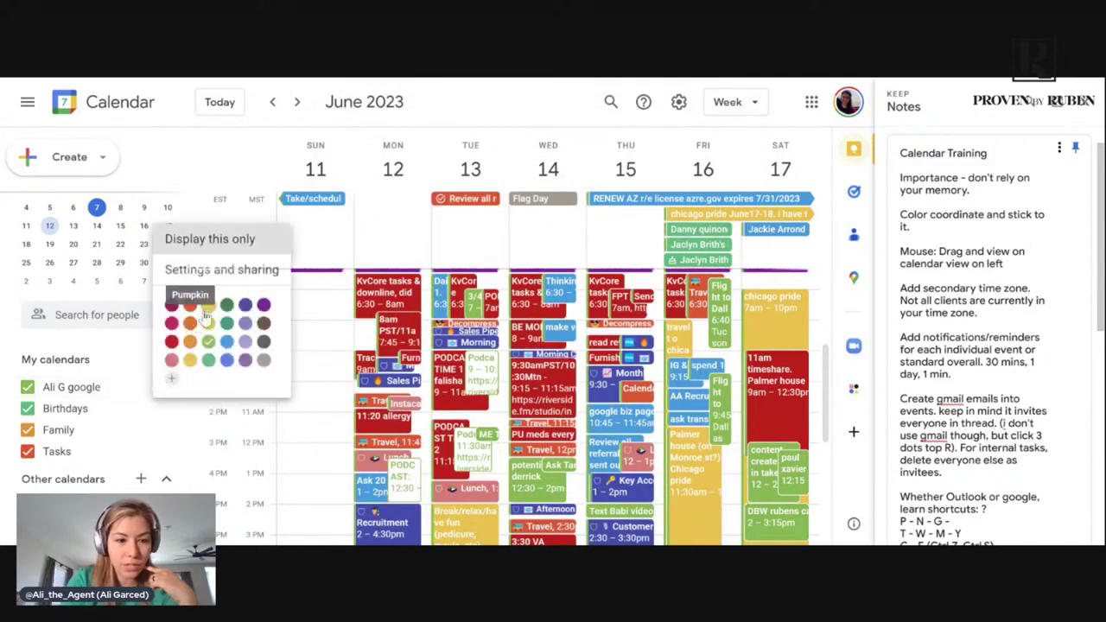
left_click(240, 278)
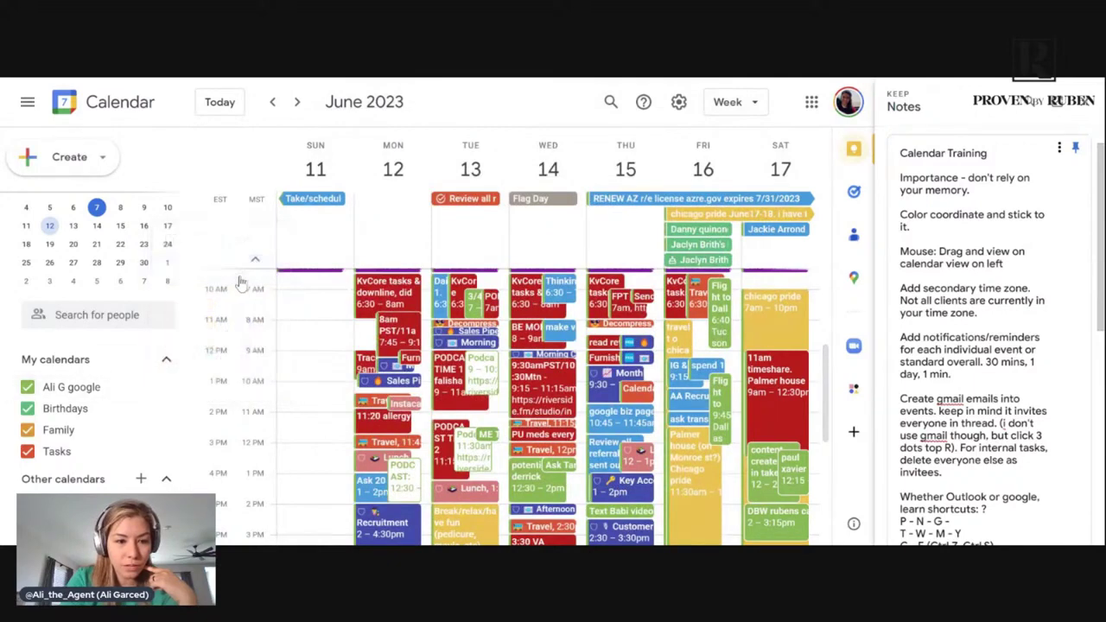
scroll(538, 383, "down", 1)
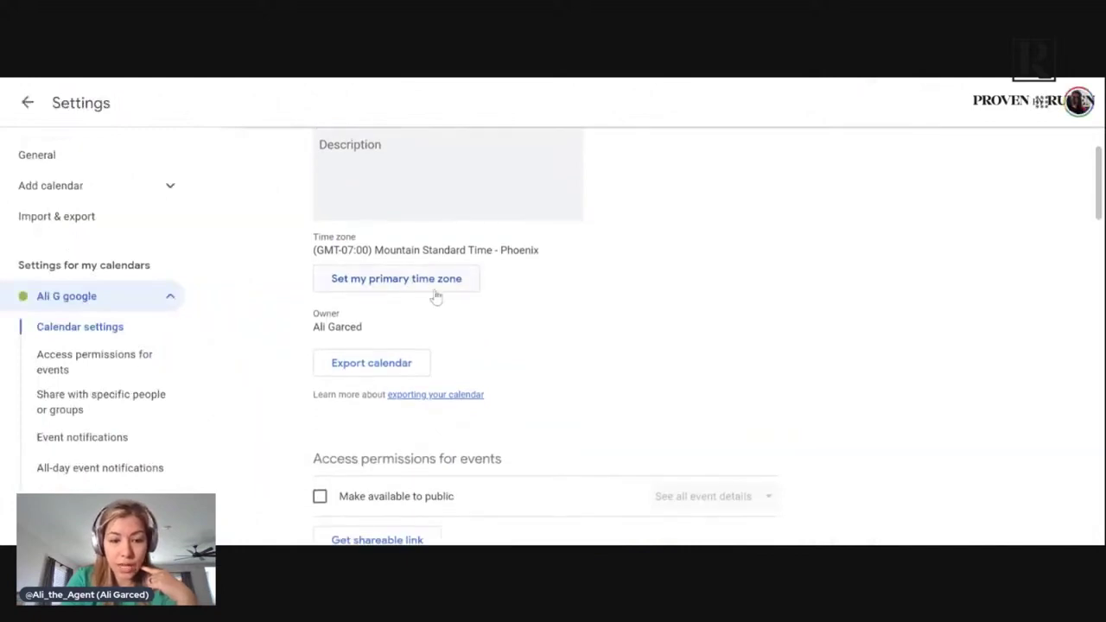
scroll(489, 378, "down", 1)
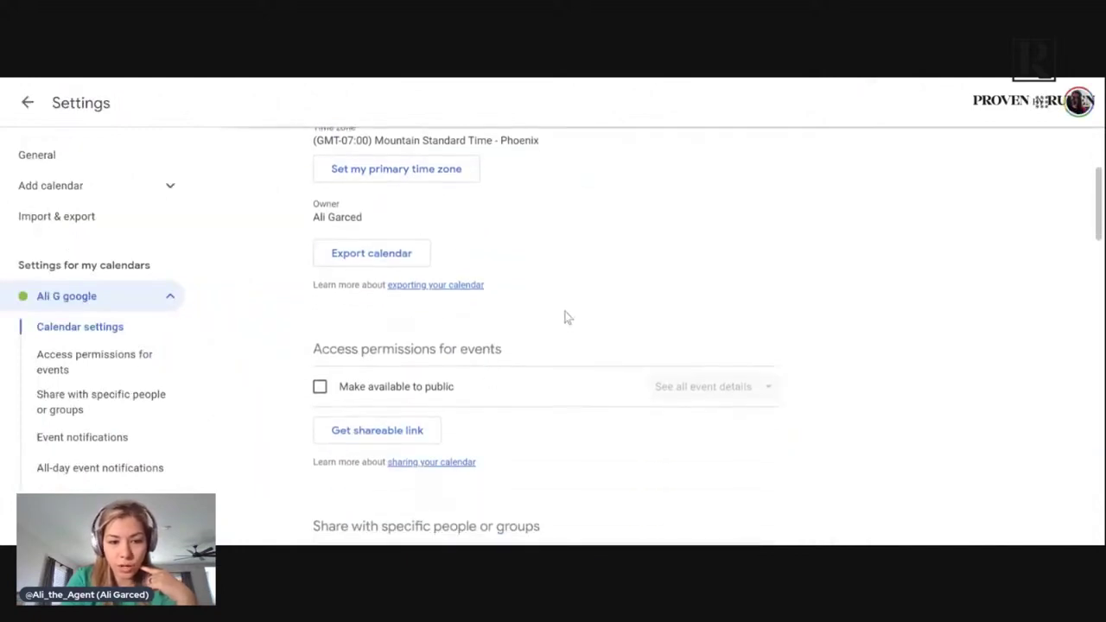
scroll(553, 316, "down", 2)
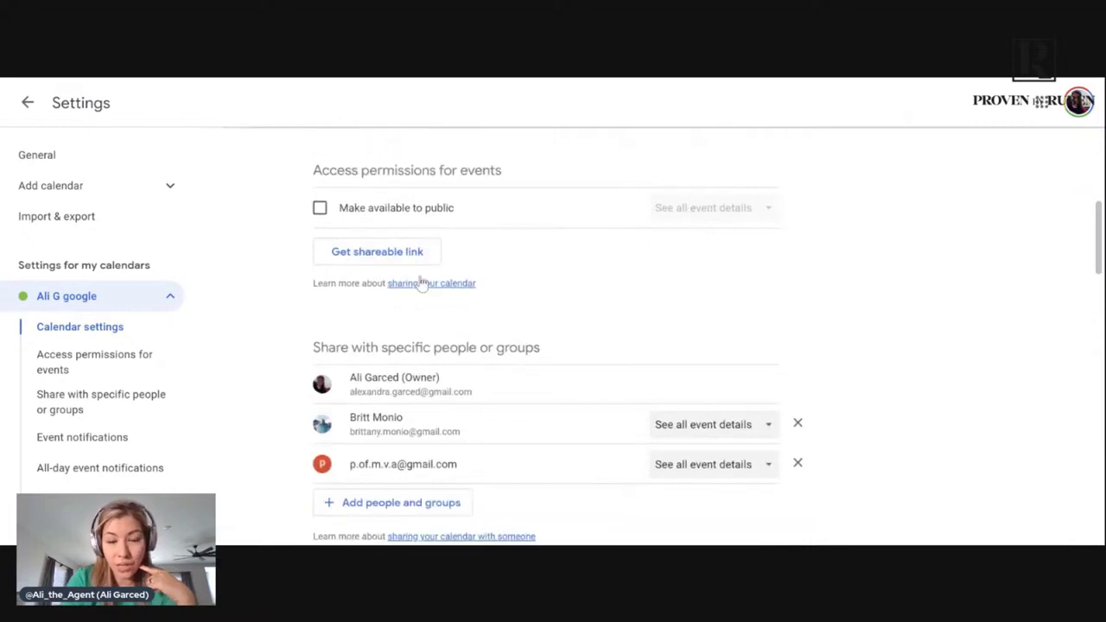
scroll(574, 233, "down", 2)
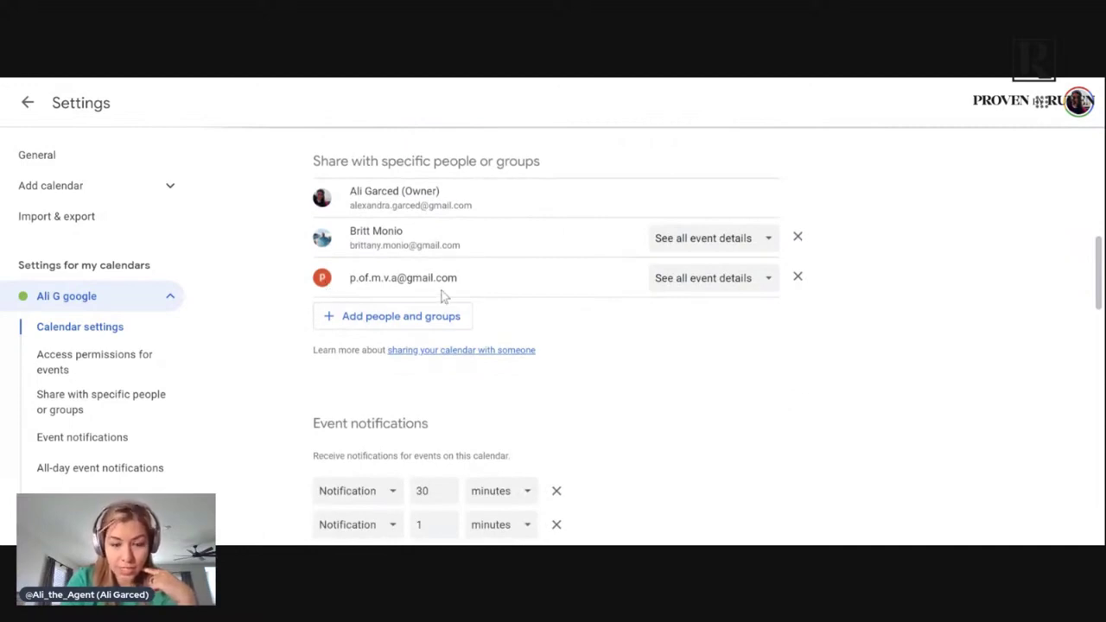
- Set the first shared person's access to See only free/busy (hide details) and the second's to Make changes to events
left_click(768, 242)
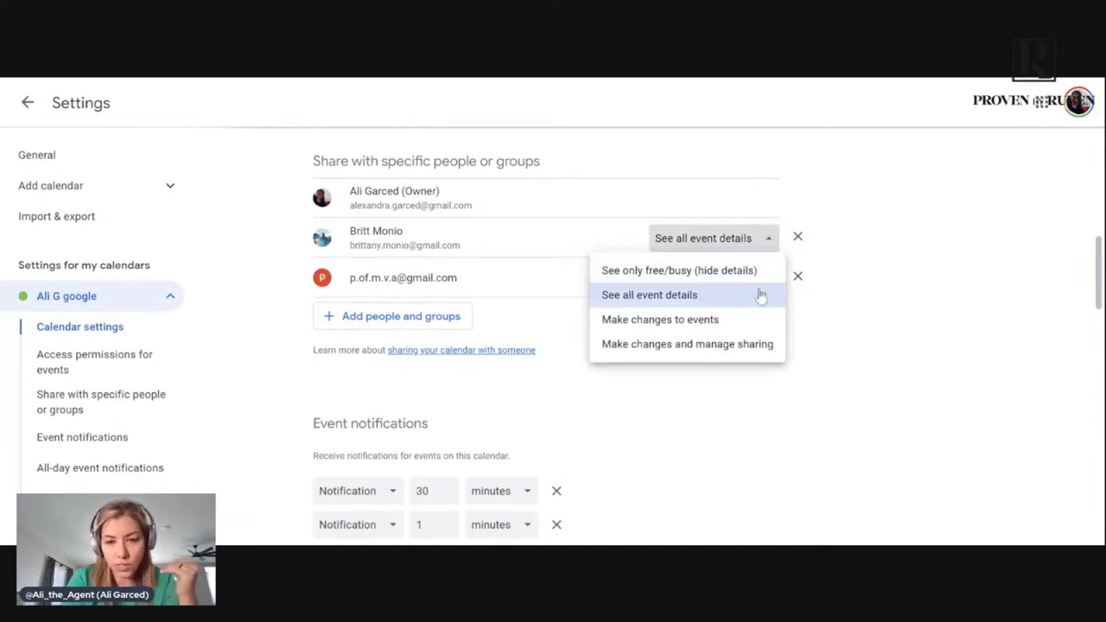
left_click_drag(649, 272, 644, 277)
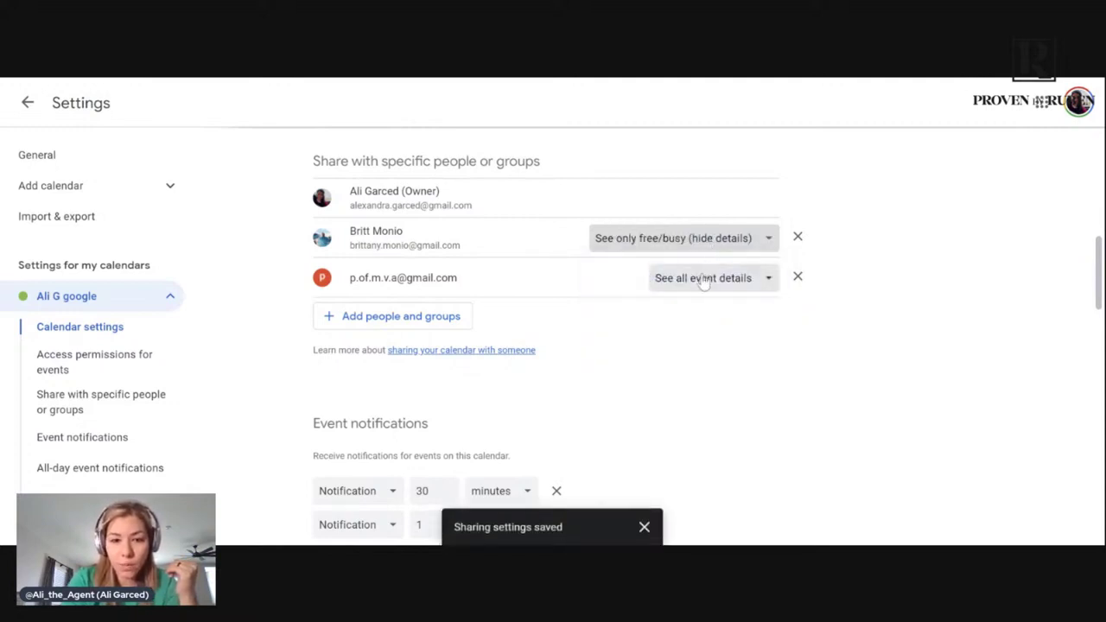
left_click(705, 277)
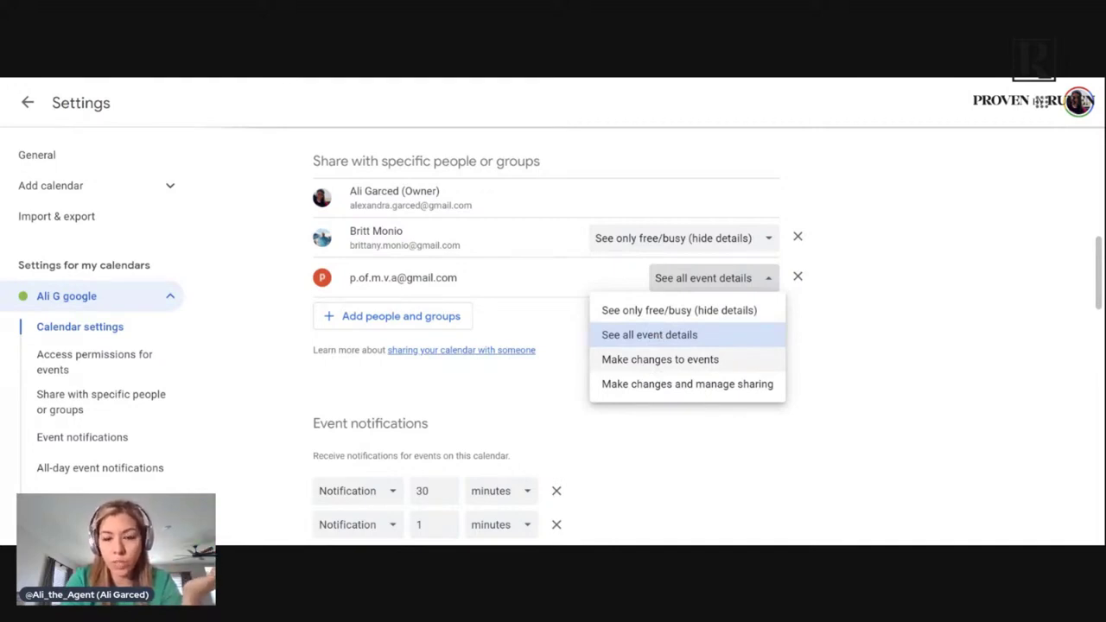
left_click(643, 361)
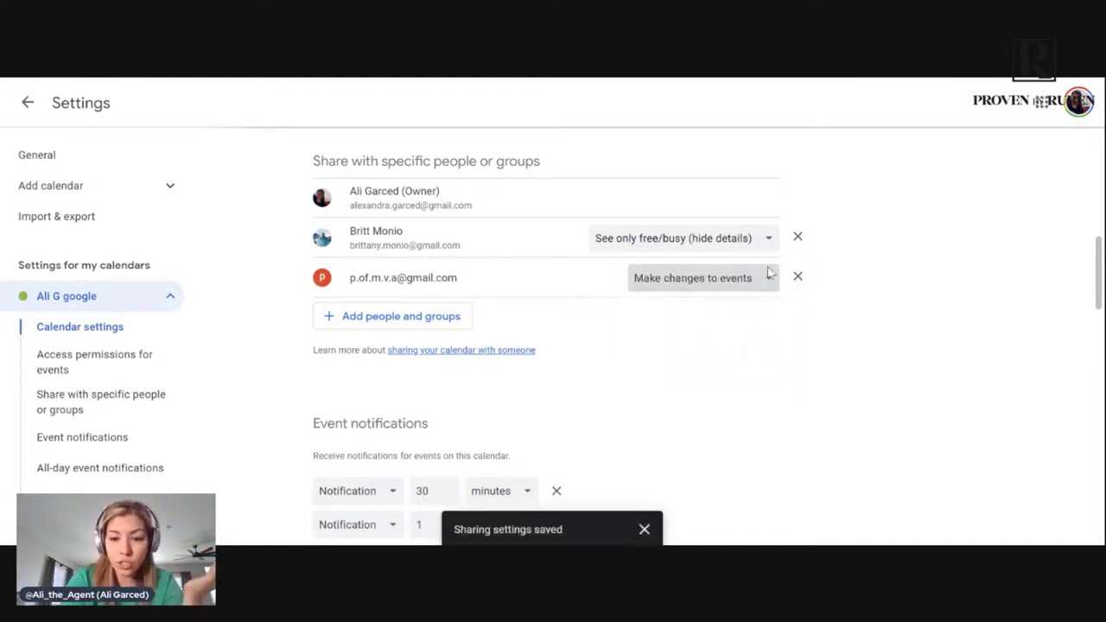
- Restore the access of both people the calendar is shared with to See all event details
left_click(737, 282)
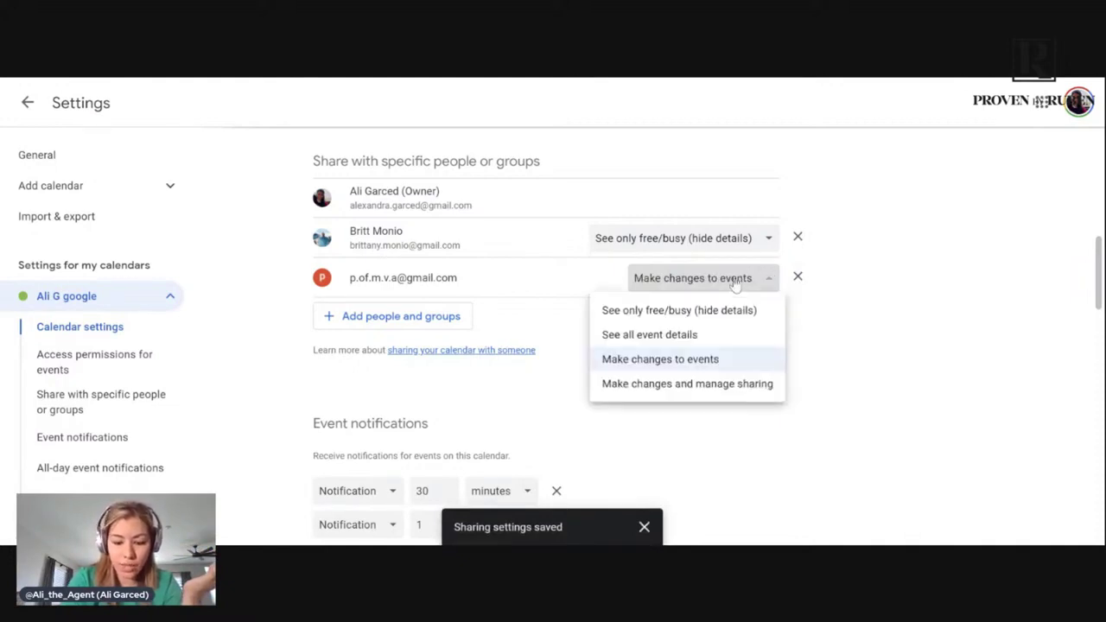
left_click(666, 335)
left_click(698, 237)
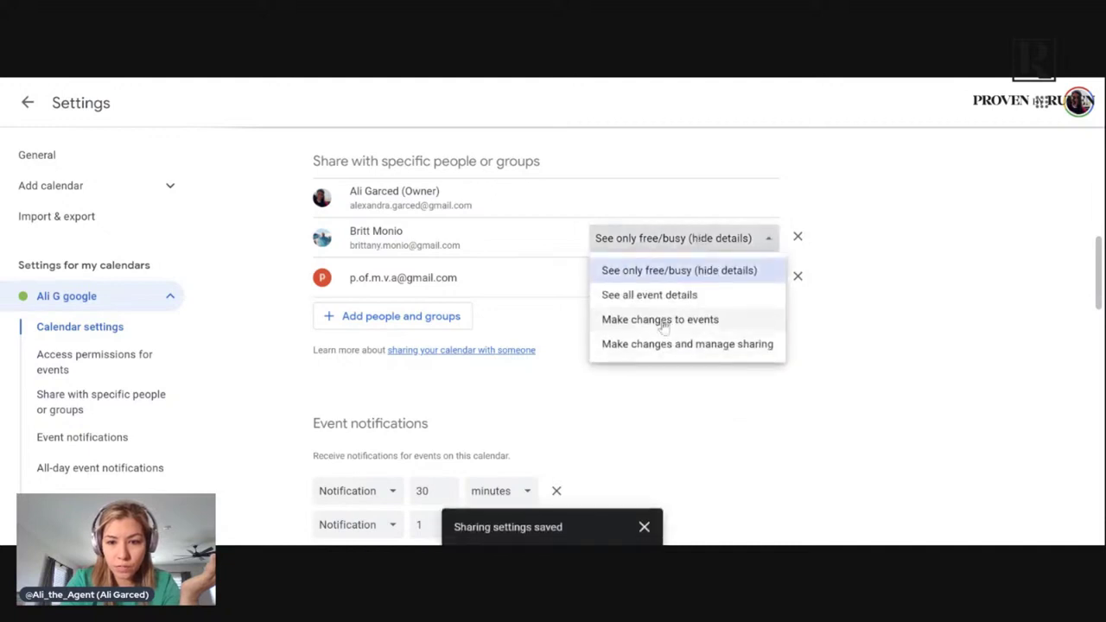
left_click(657, 294)
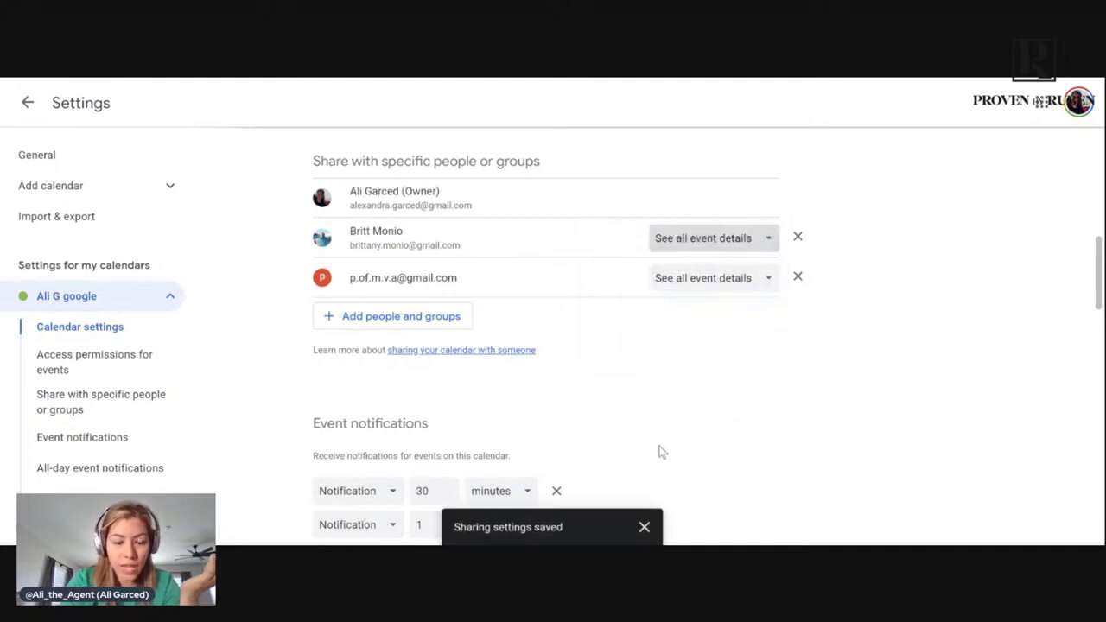
- Review the calendar's event notifications, all-day event notifications and other notifications settings
scroll(660, 452, "down", 3)
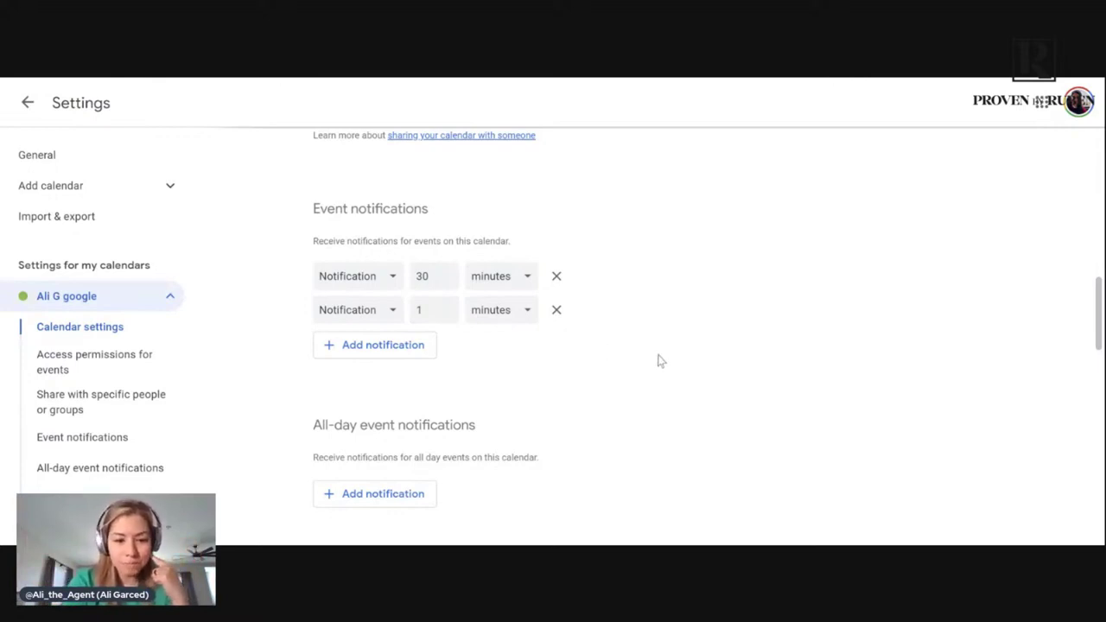
scroll(658, 361, "down", 3)
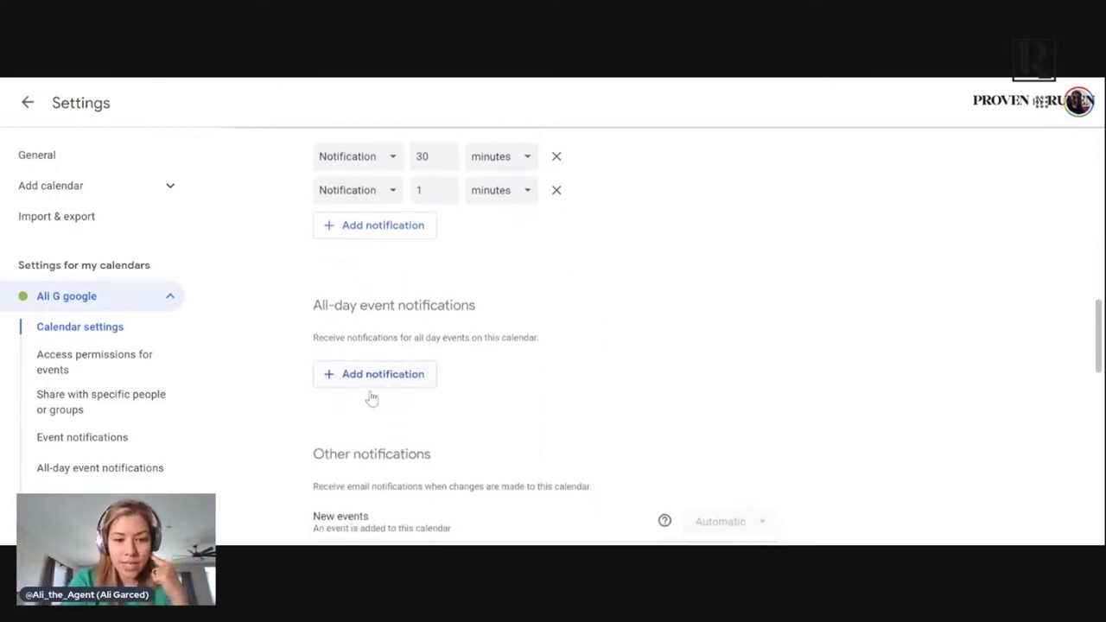
scroll(723, 360, "down", 2)
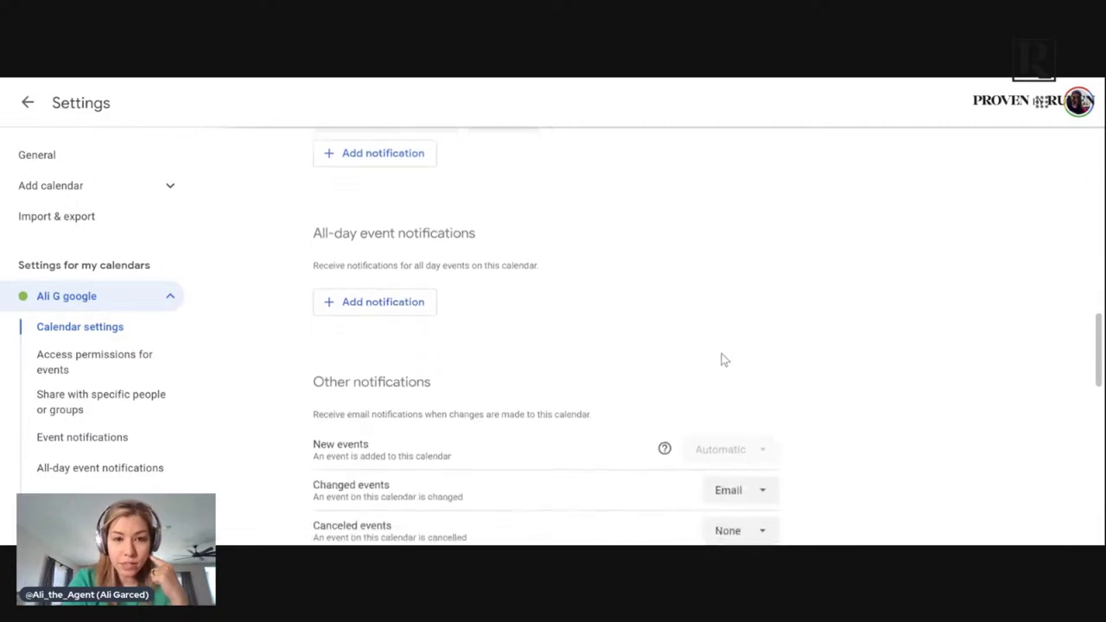
scroll(722, 361, "down", 1)
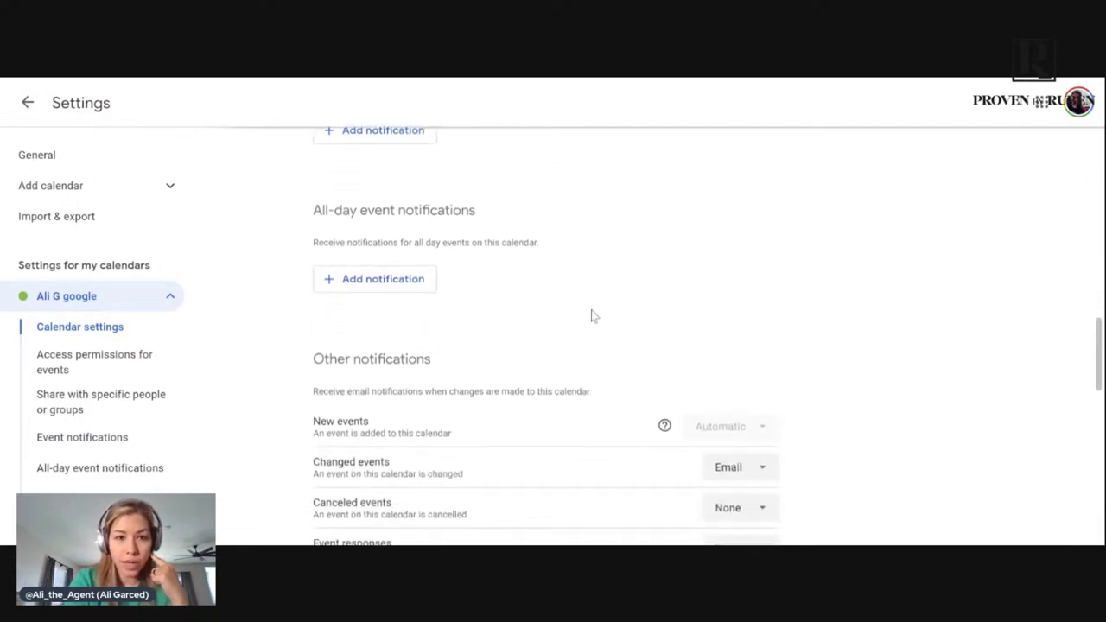
scroll(593, 316, "up", 3)
scroll(592, 316, "down", 3)
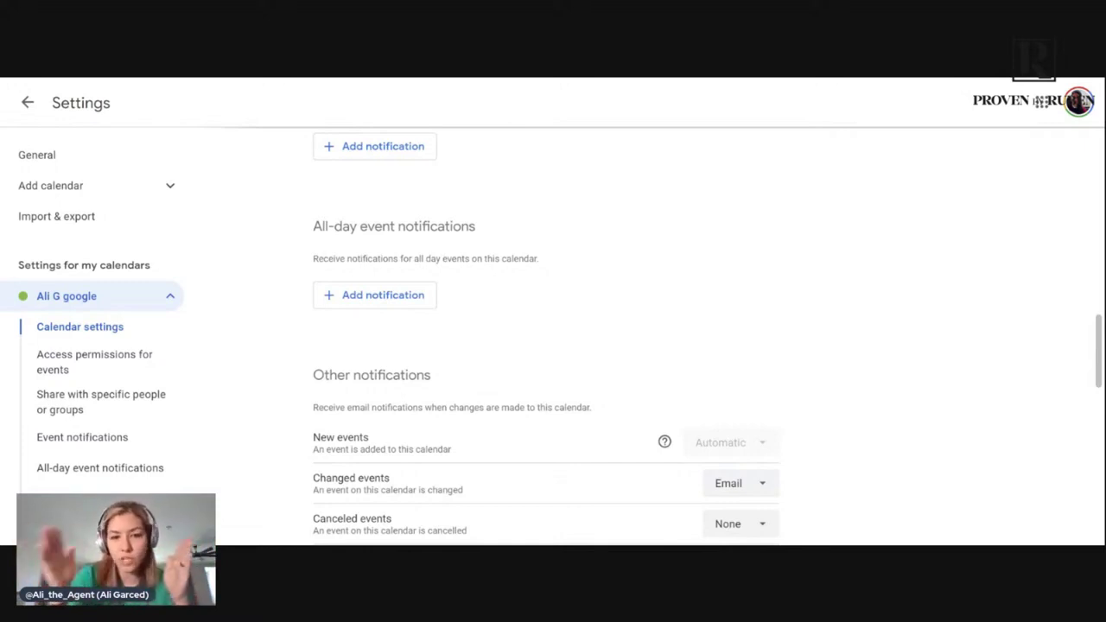
scroll(553, 337, "down", 1)
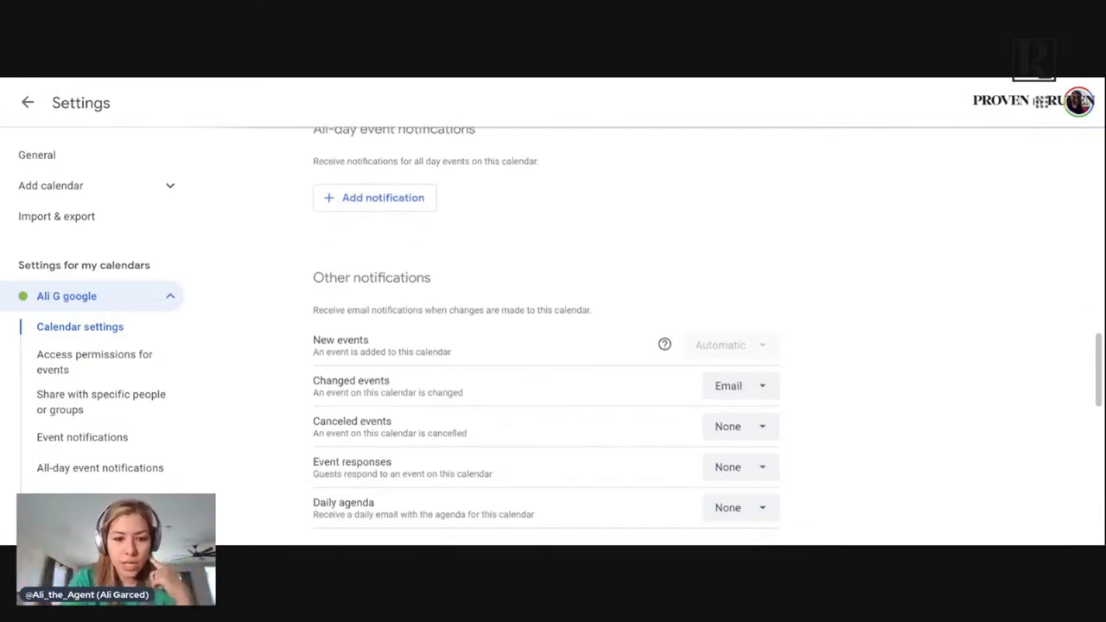
scroll(553, 337, "down", 1)
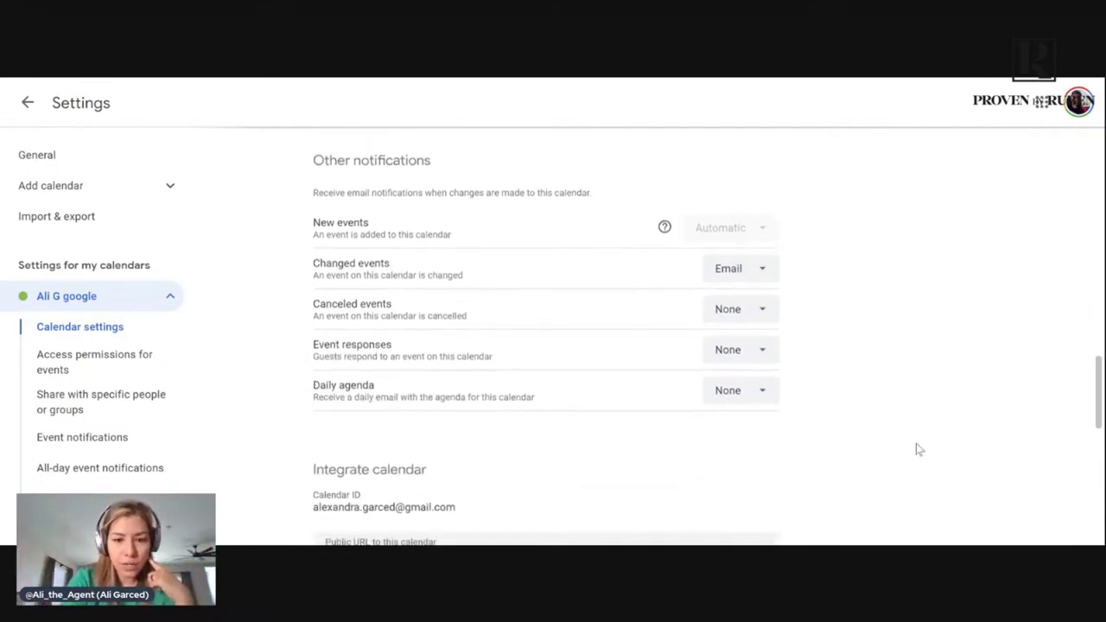
scroll(916, 443, "down", 1)
scroll(914, 447, "up", 1)
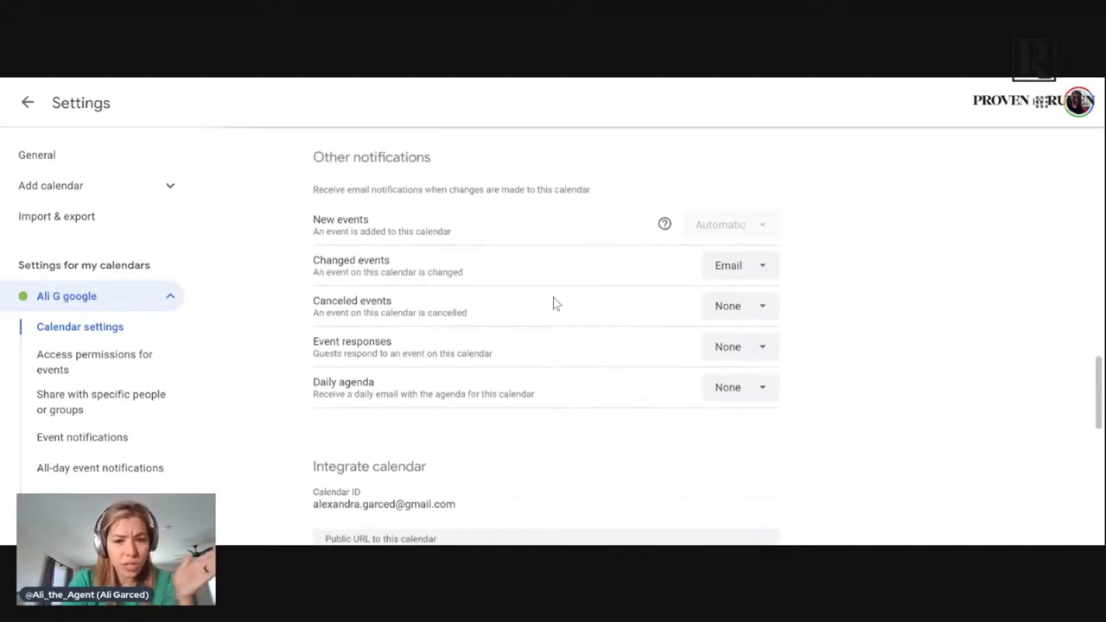
- Examine the email notification options for canceled events and for the daily agenda without changing them
left_click(750, 310)
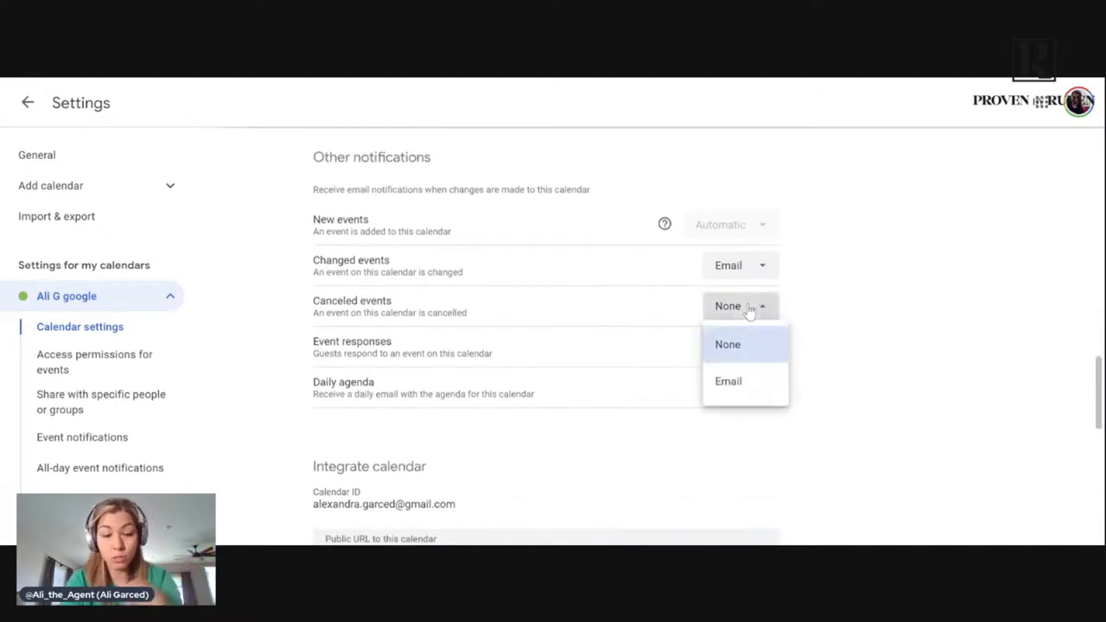
left_click(899, 278)
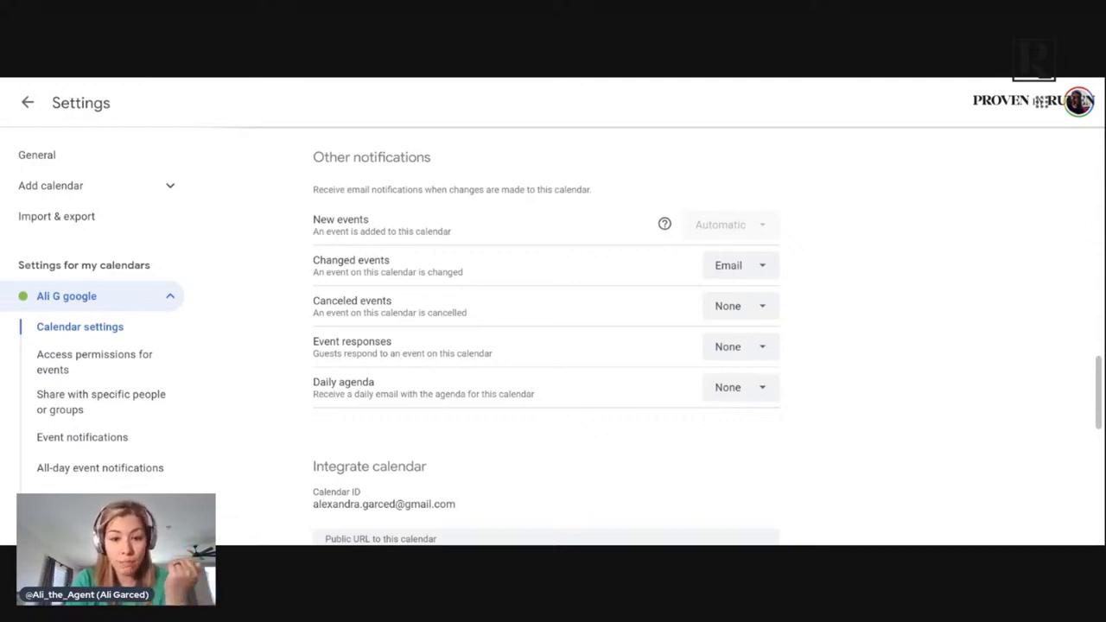
left_click(739, 394)
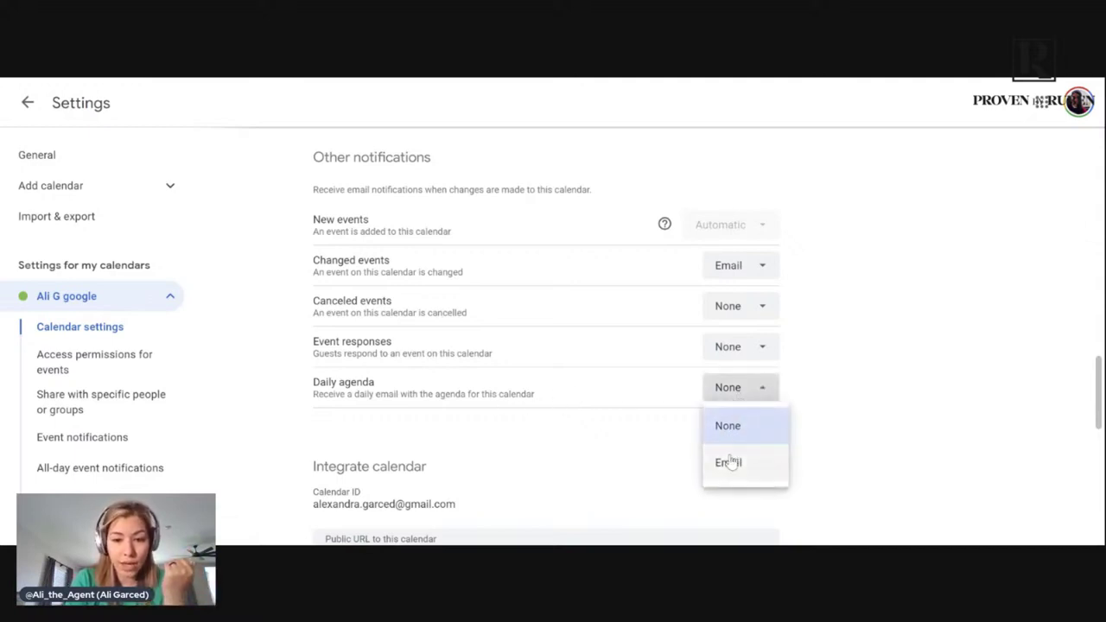
left_click(868, 381)
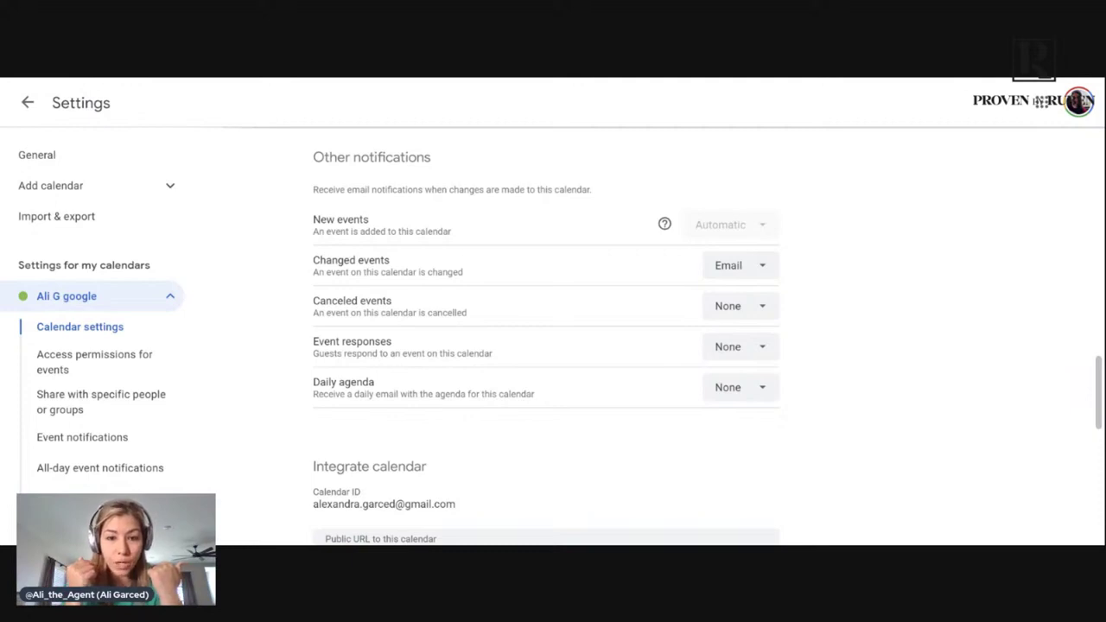
- Look through the Integrate calendar and Remove calendar sections, and return to the weekly calendar
scroll(546, 344, "down", 1)
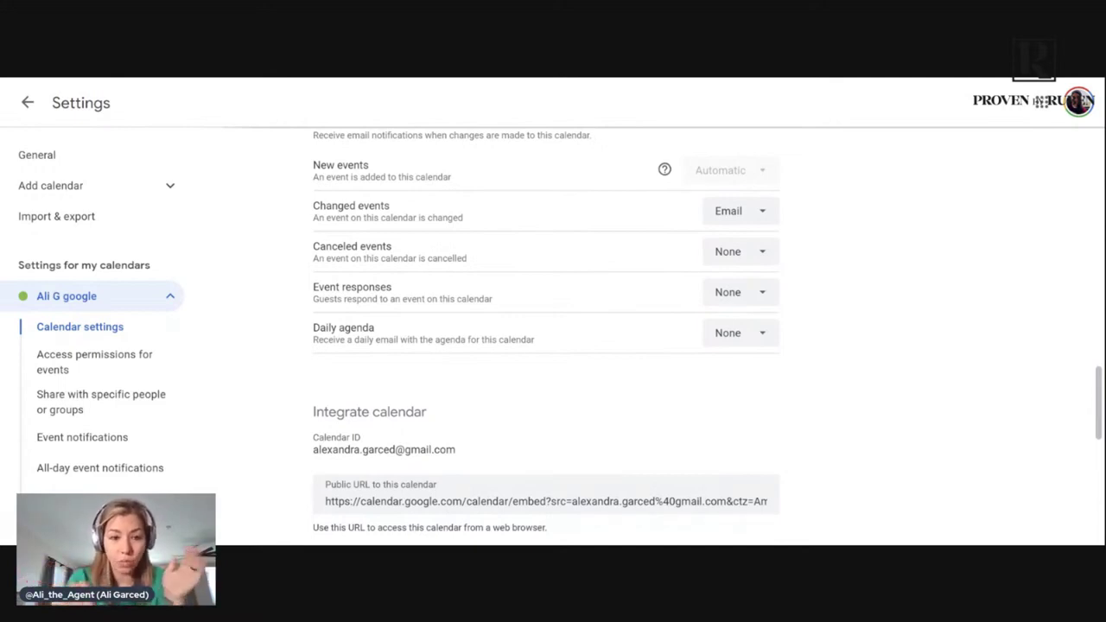
scroll(546, 344, "down", 8)
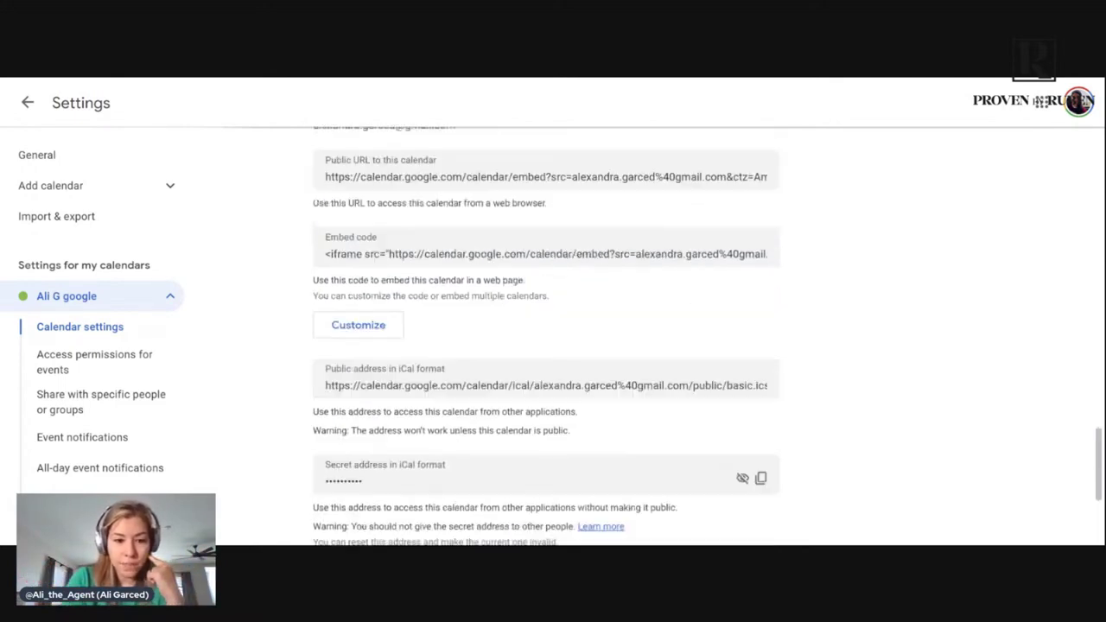
scroll(546, 343, "down", 1)
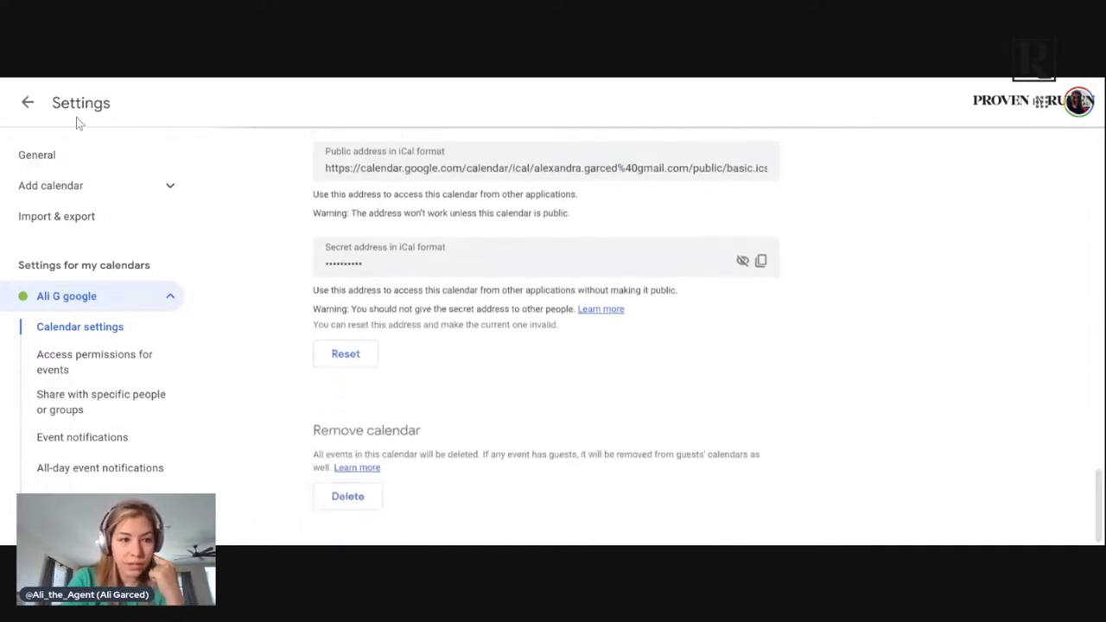
left_click(27, 104)
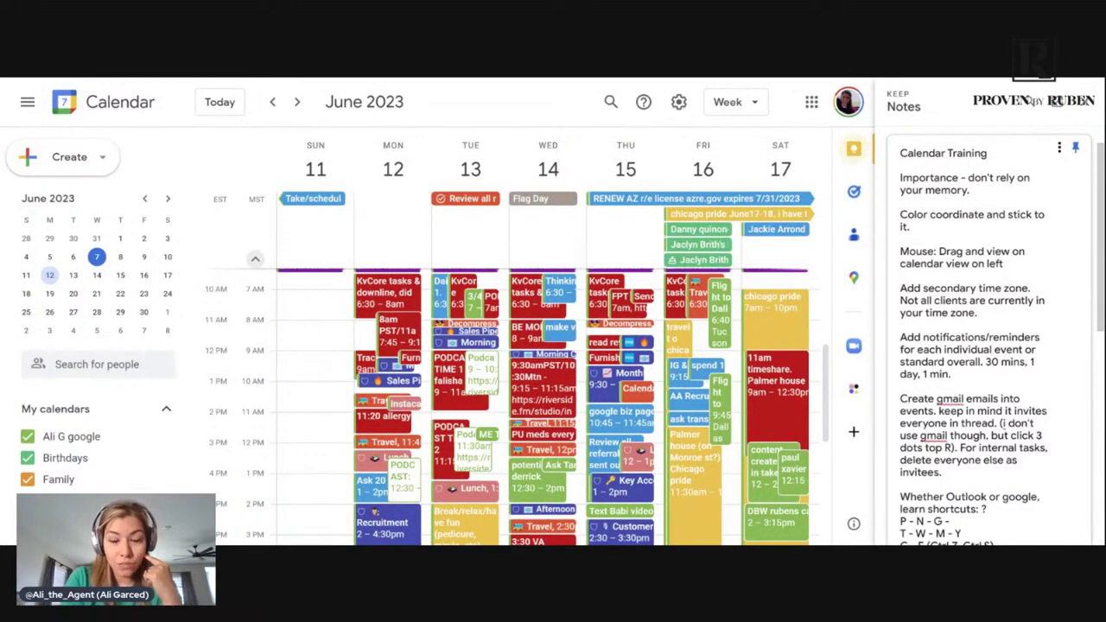
- Consult the Calendar Training note's section on creating Gmail emails into events
scroll(994, 337, "down", 2)
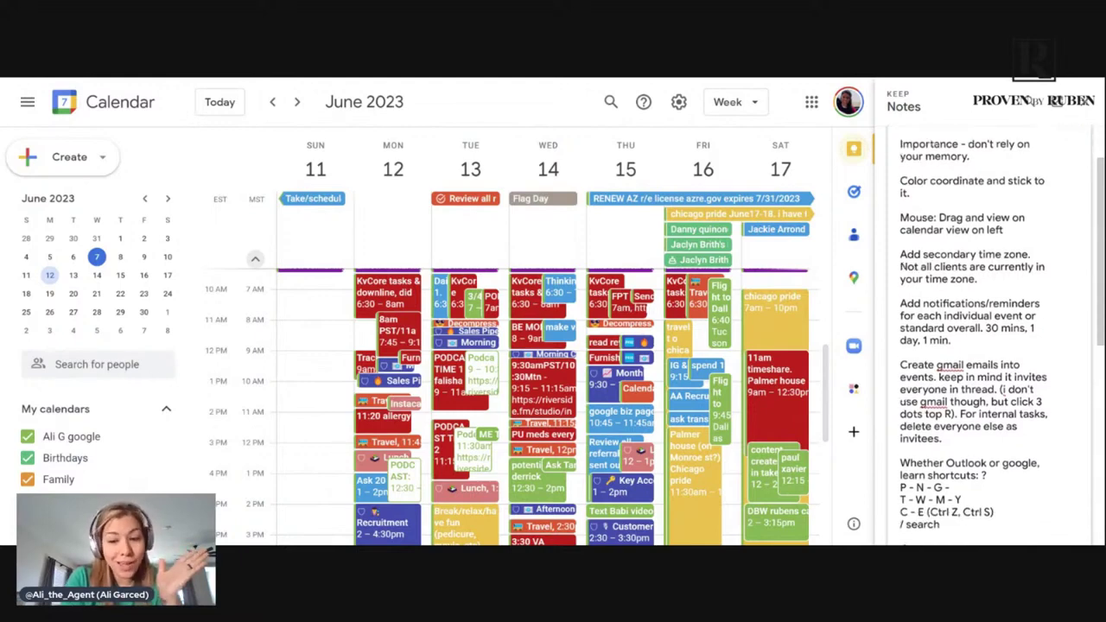
double_click(968, 364)
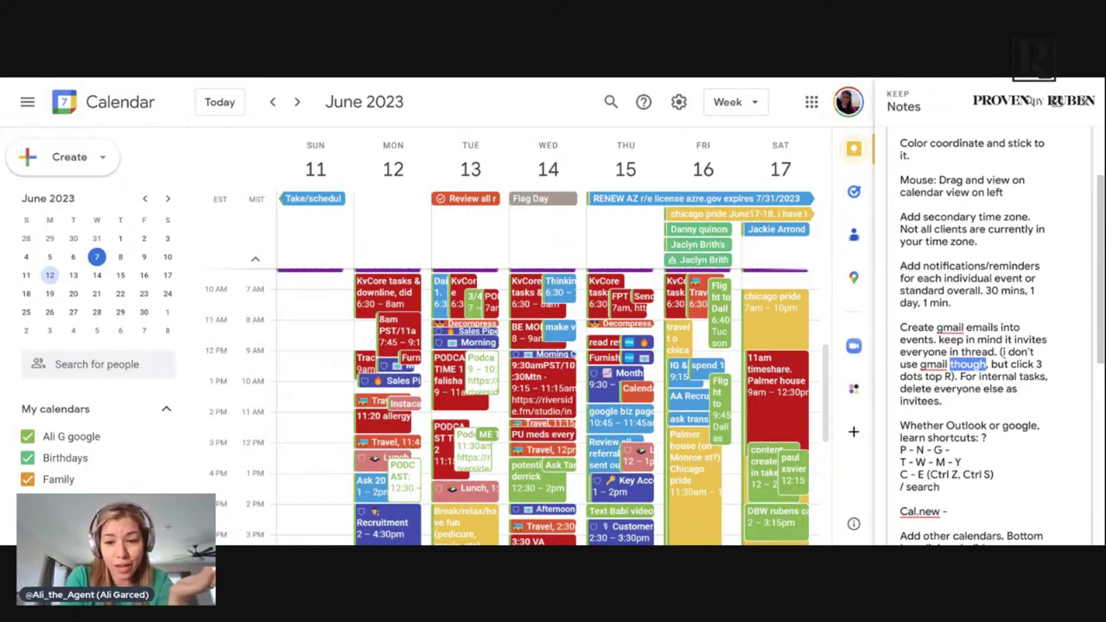
left_click(952, 328)
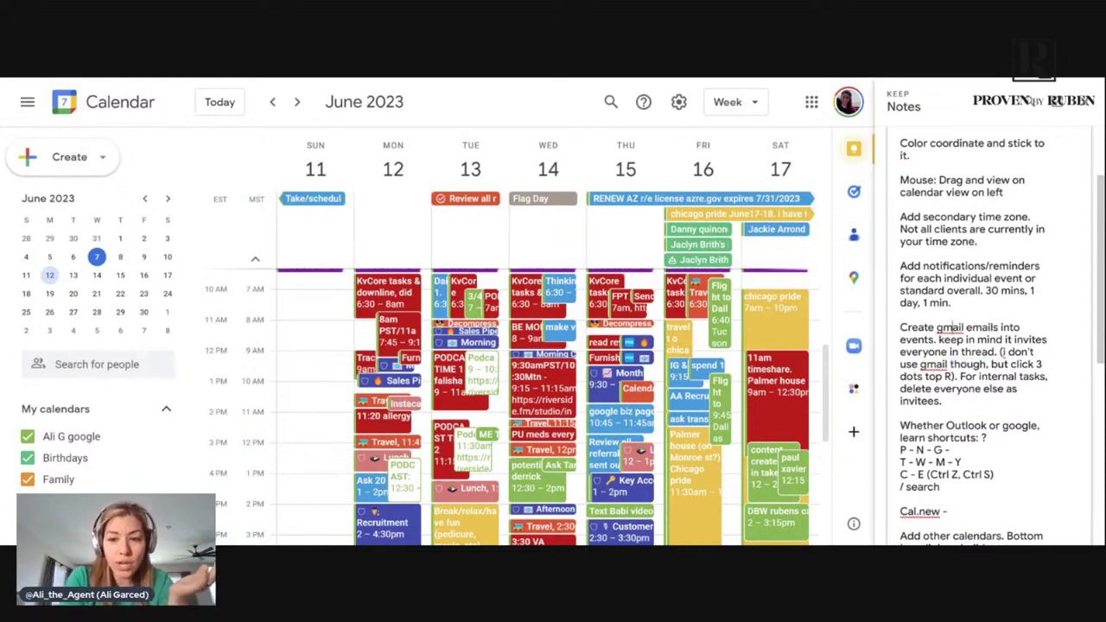